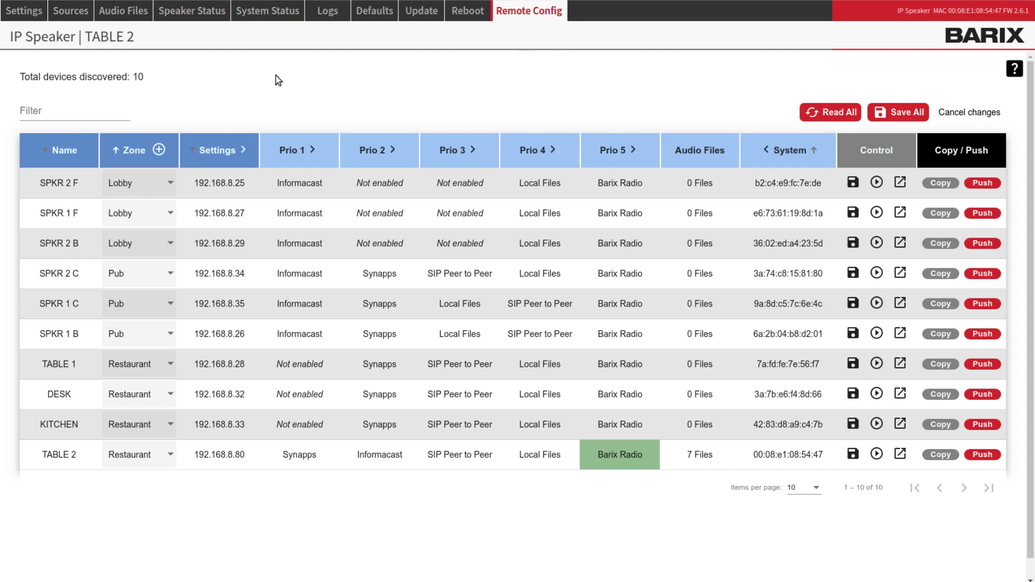
Switch SPKR 2 F to Static addressing in the Settings columns, then discard the change and collapse them
left_click(244, 150)
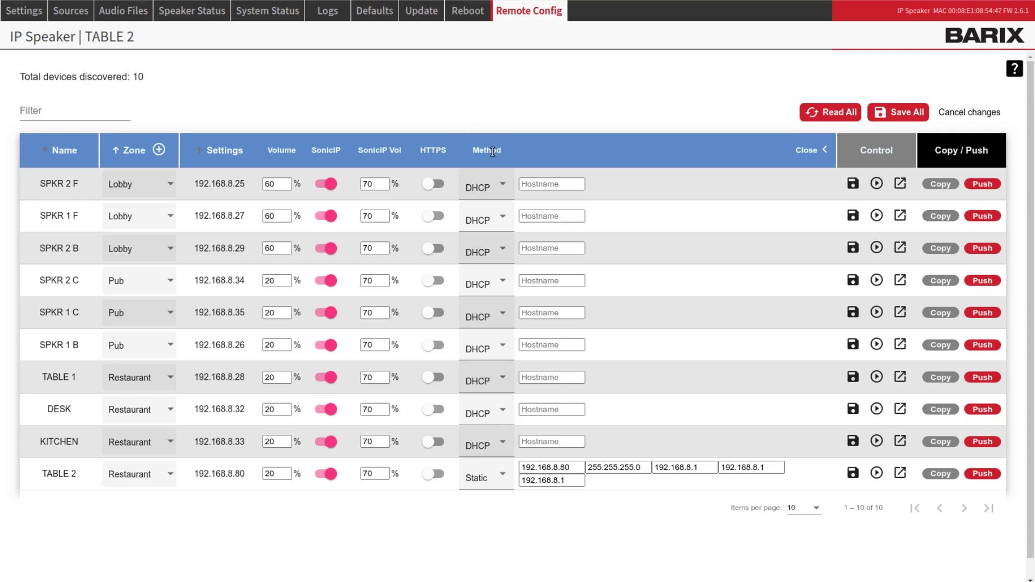
left_click(503, 184)
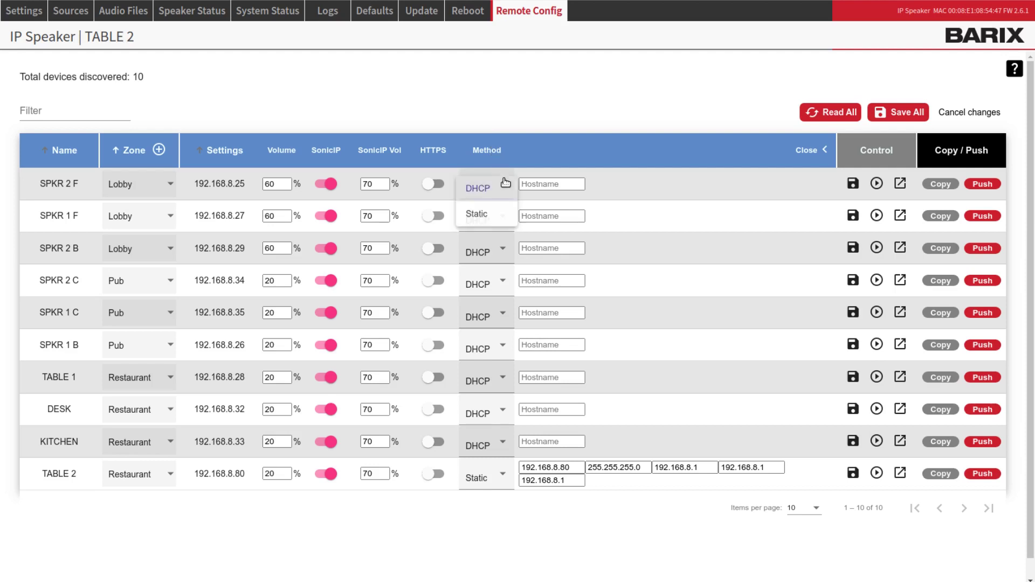
left_click(493, 212)
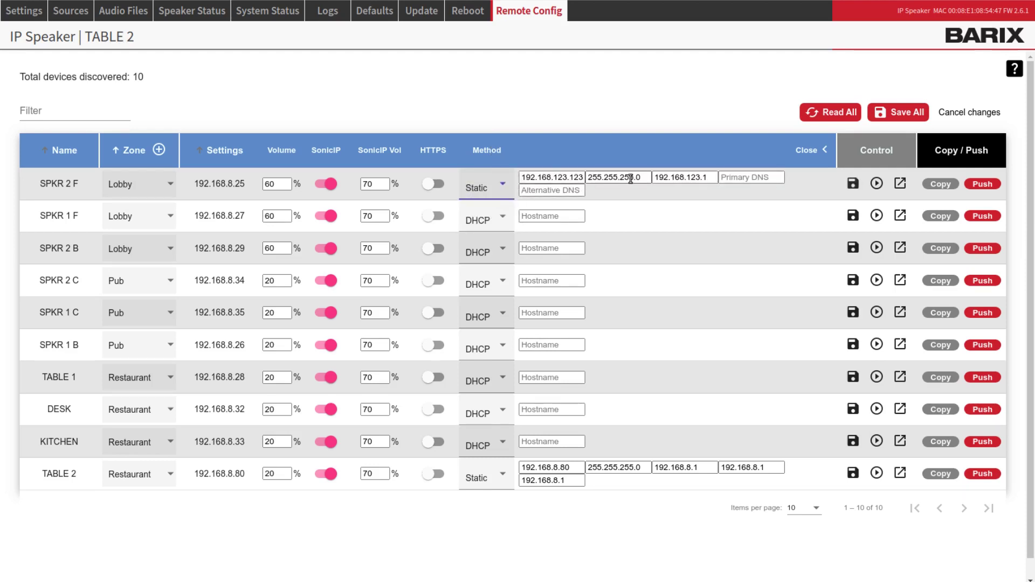
left_click(970, 112)
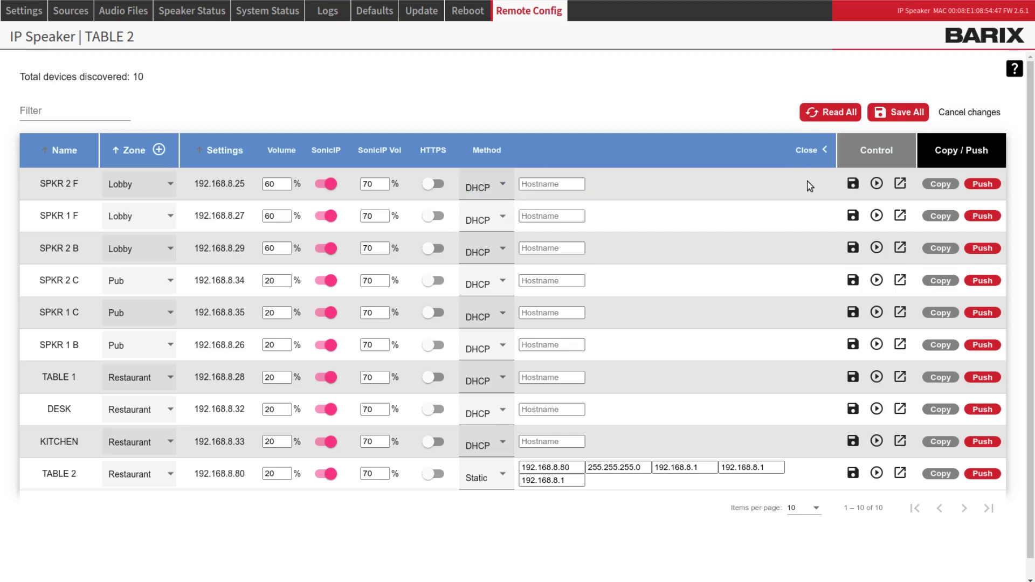
left_click(824, 153)
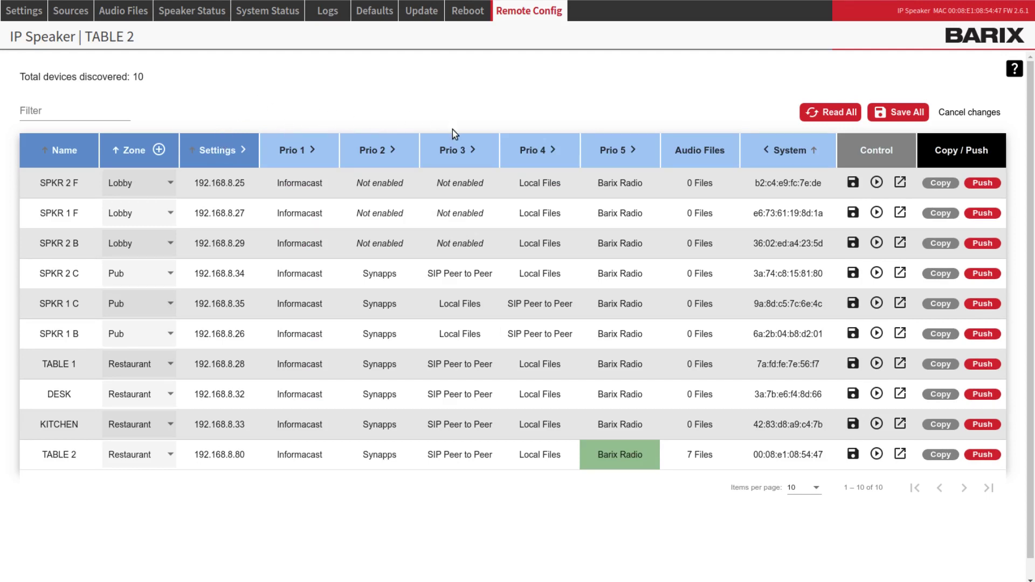
Expand the Prio 1 details, leave SPKR 2 F's source type as InformaCast, then collapse them
left_click(312, 149)
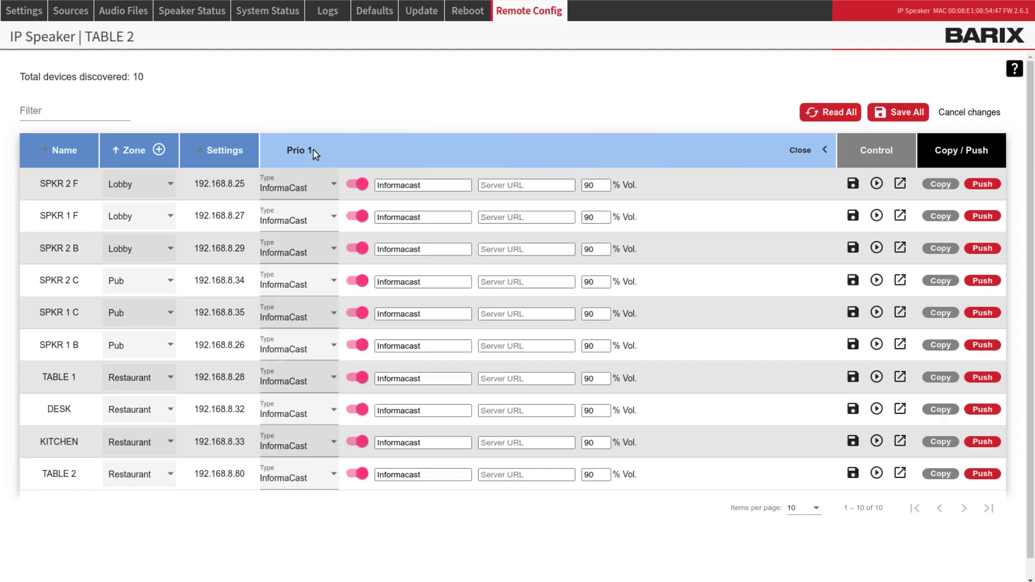
left_click(331, 186)
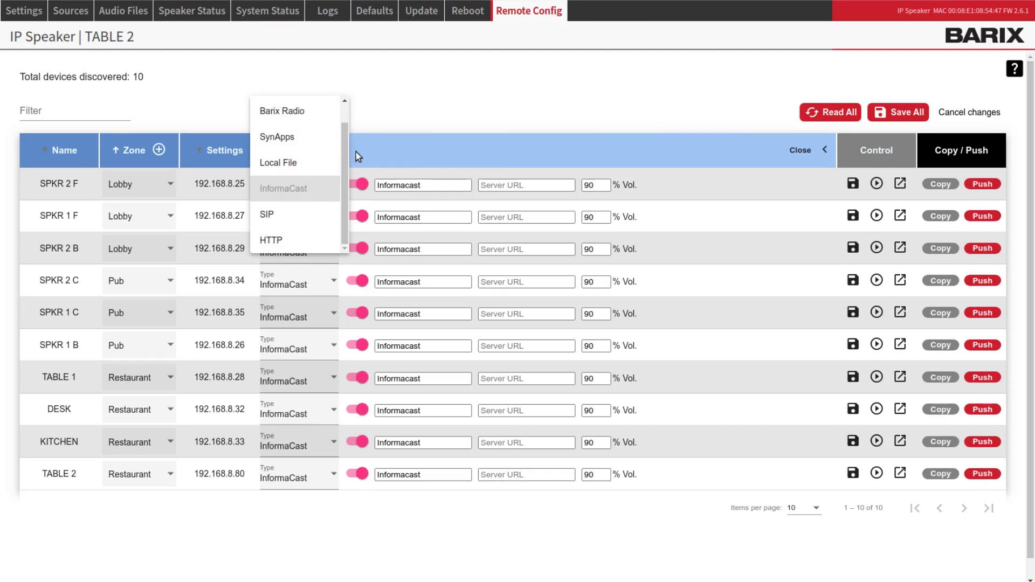
left_click(373, 151)
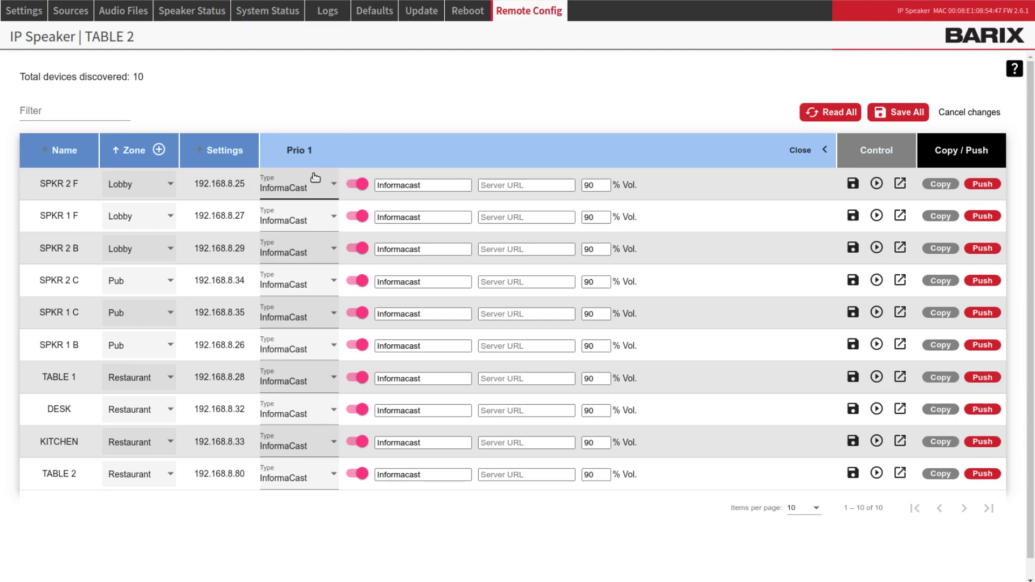
left_click(826, 152)
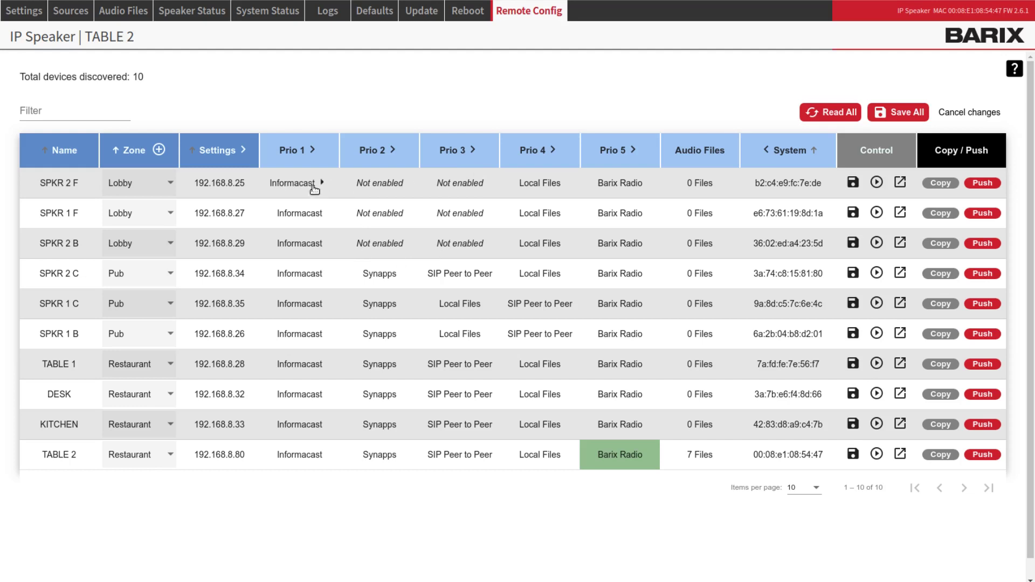
Start pushing SPKR 2 F's configuration, then cancel the push without changing any device
left_click(983, 183)
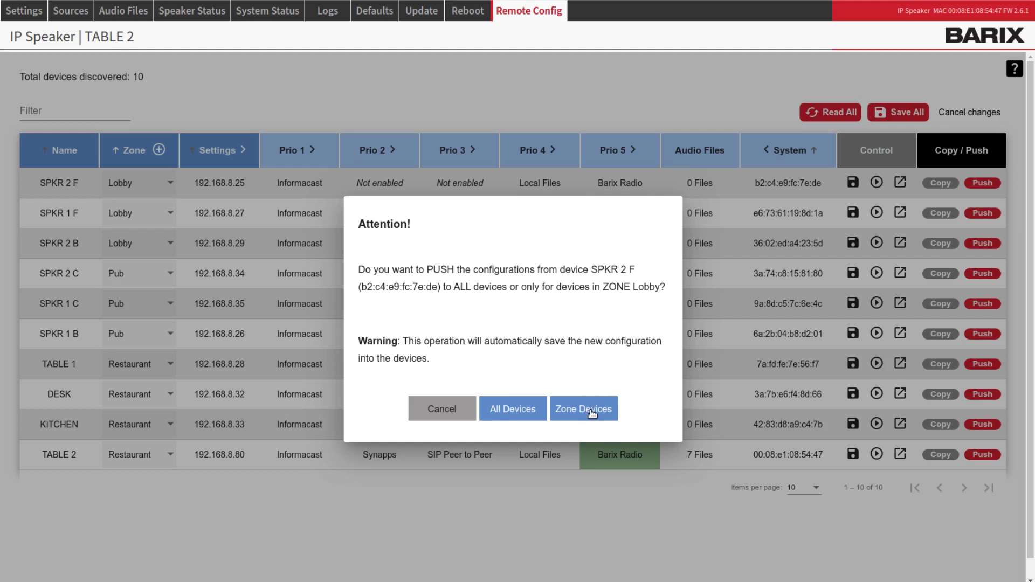
left_click(414, 416)
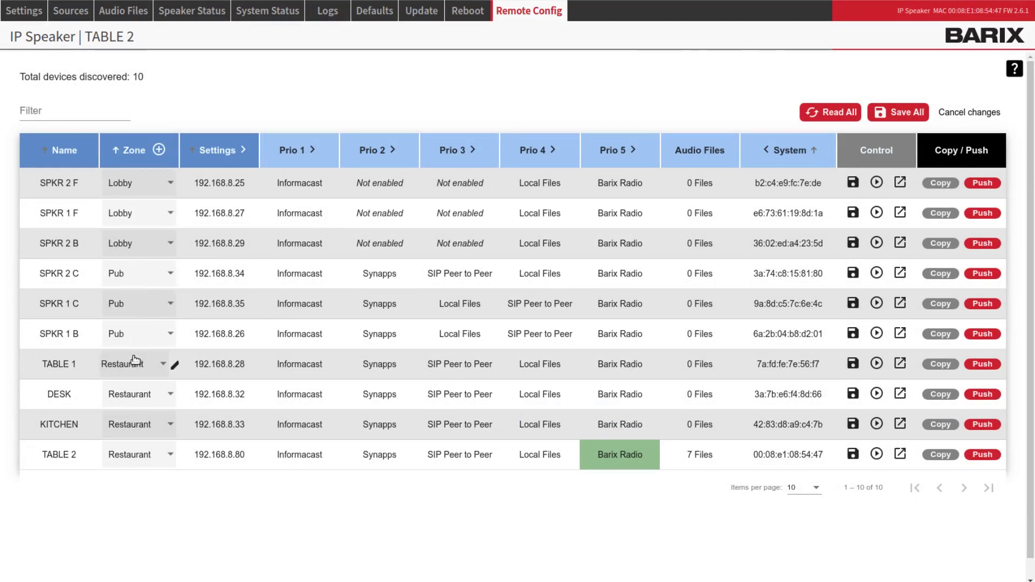
Add a new zone named 'Bar' and leave SPKR 2 C in the Pub zone
left_click(158, 151)
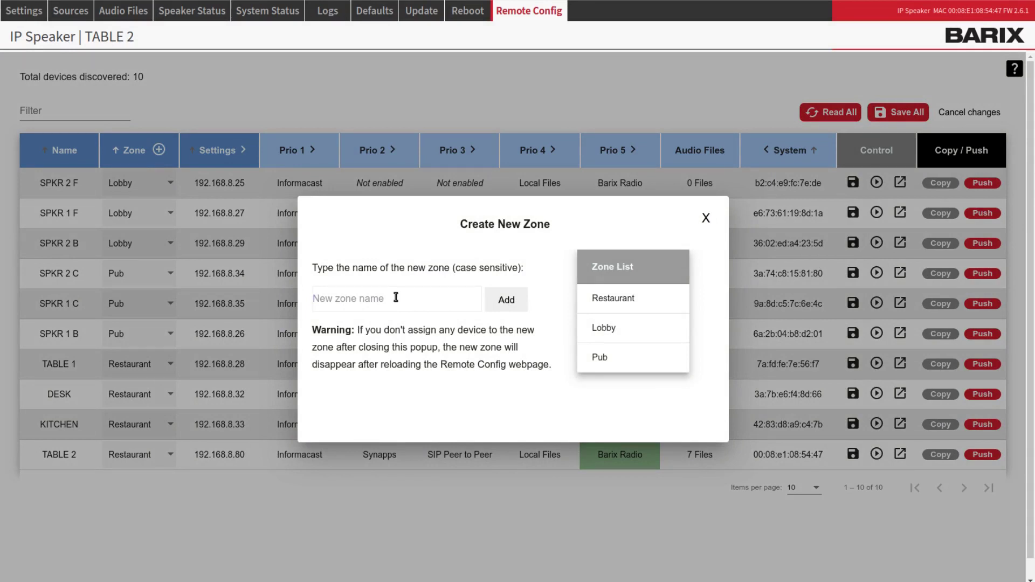
type("Bar")
left_click(507, 302)
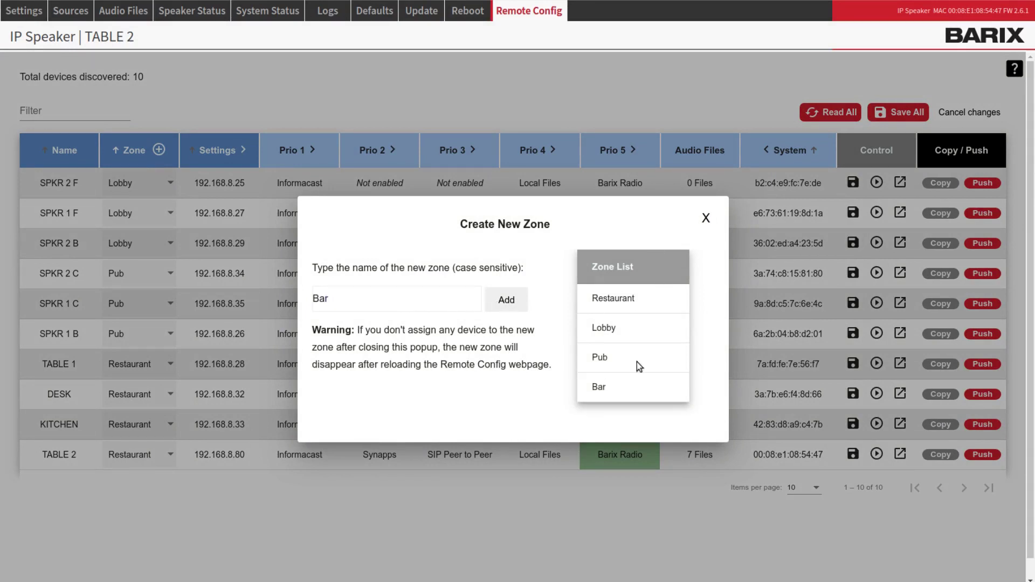
left_click(706, 219)
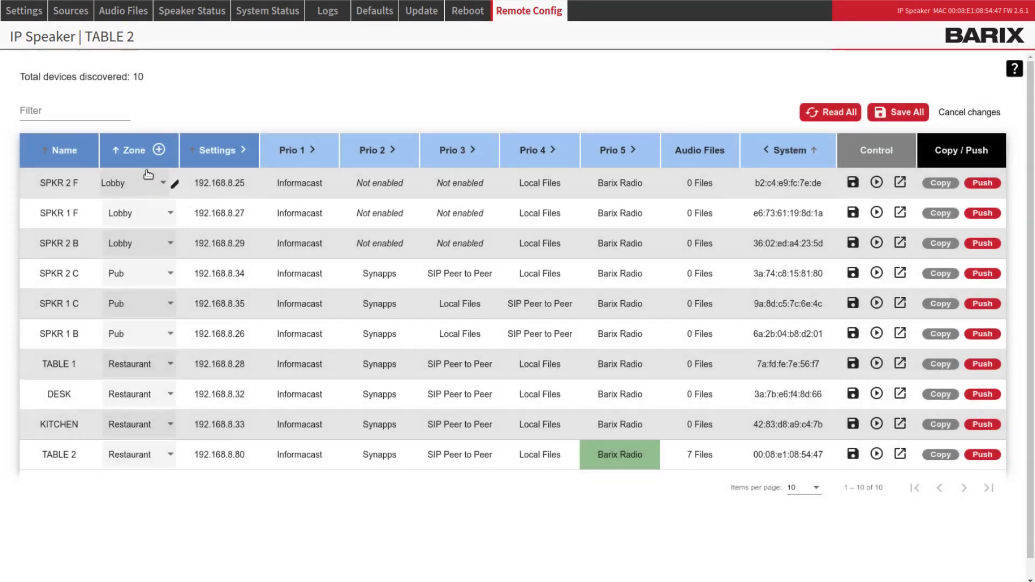
left_click(139, 275)
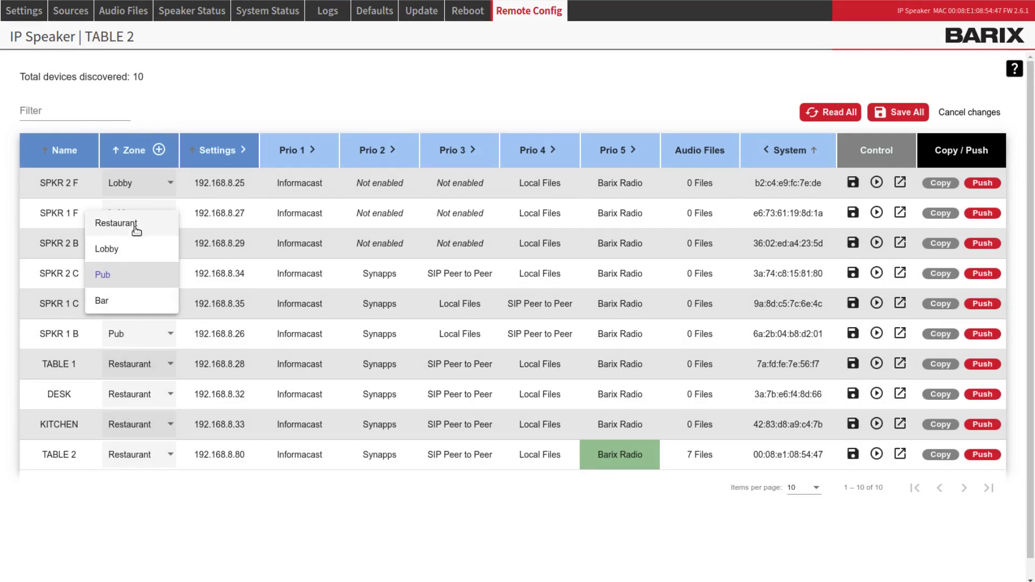
left_click(154, 529)
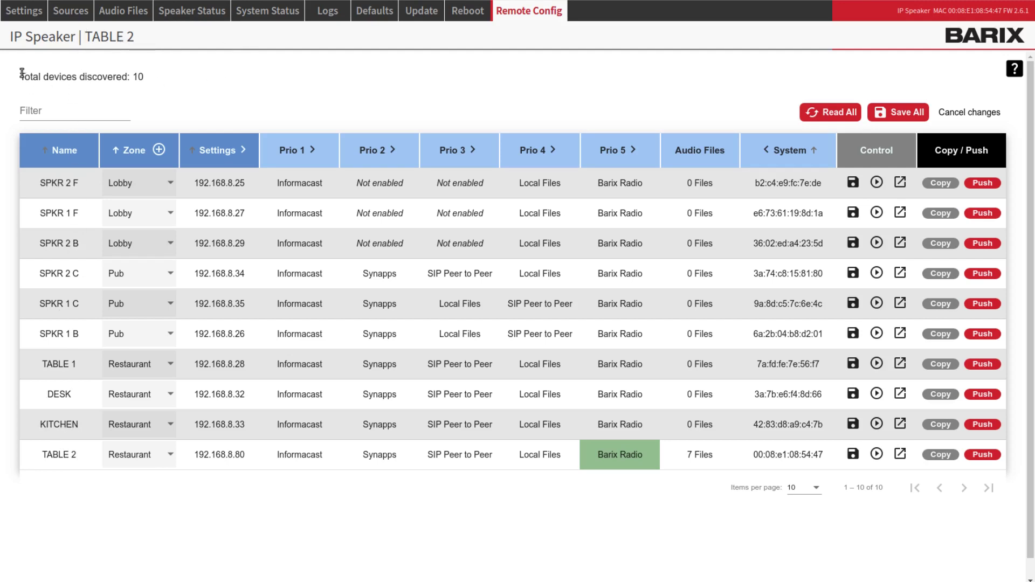
Open the speaker's Settings page and expand the Network Settings section
left_click_drag(20, 77, 145, 73)
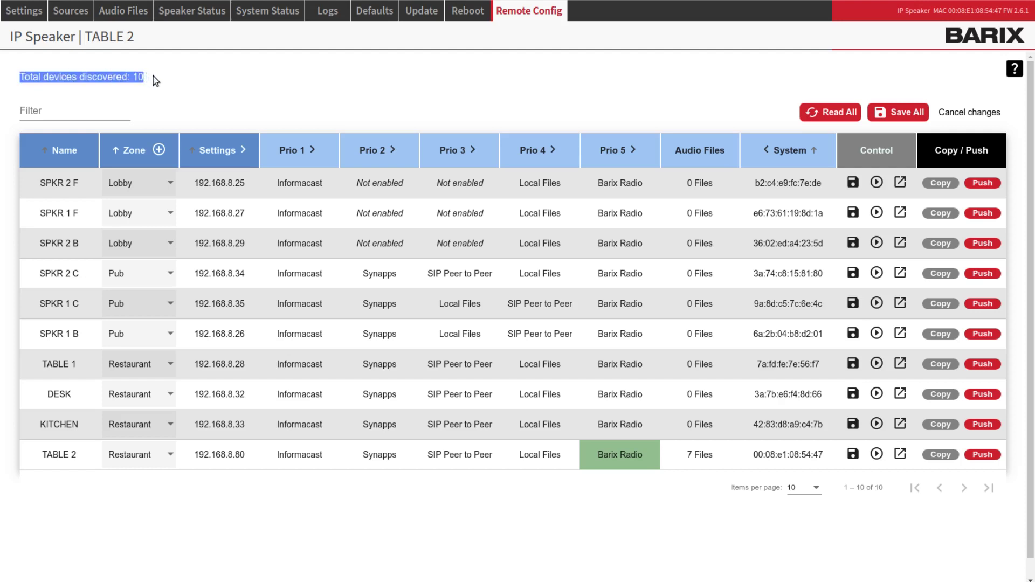
left_click(153, 77)
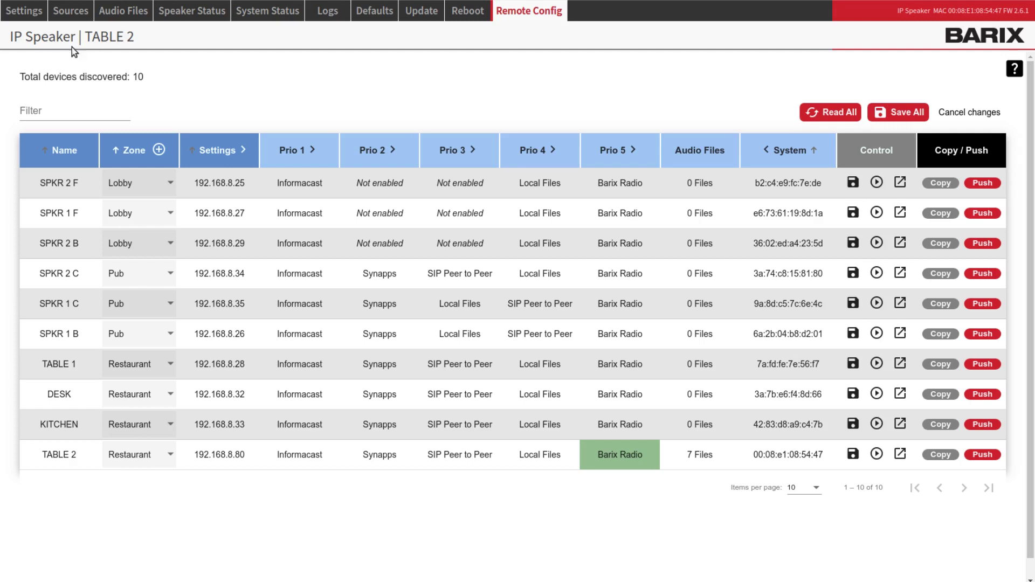
left_click(31, 14)
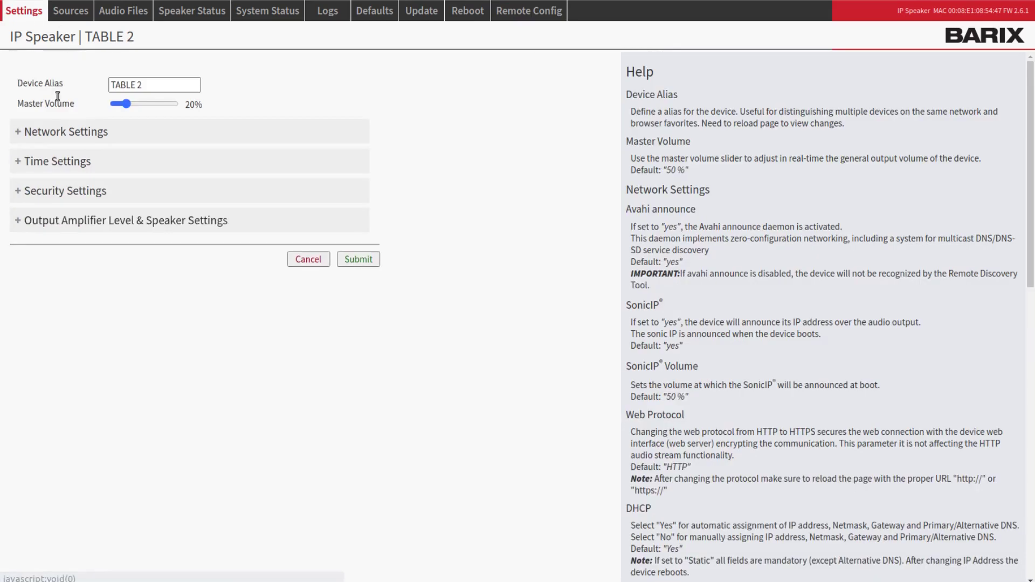
left_click(64, 136)
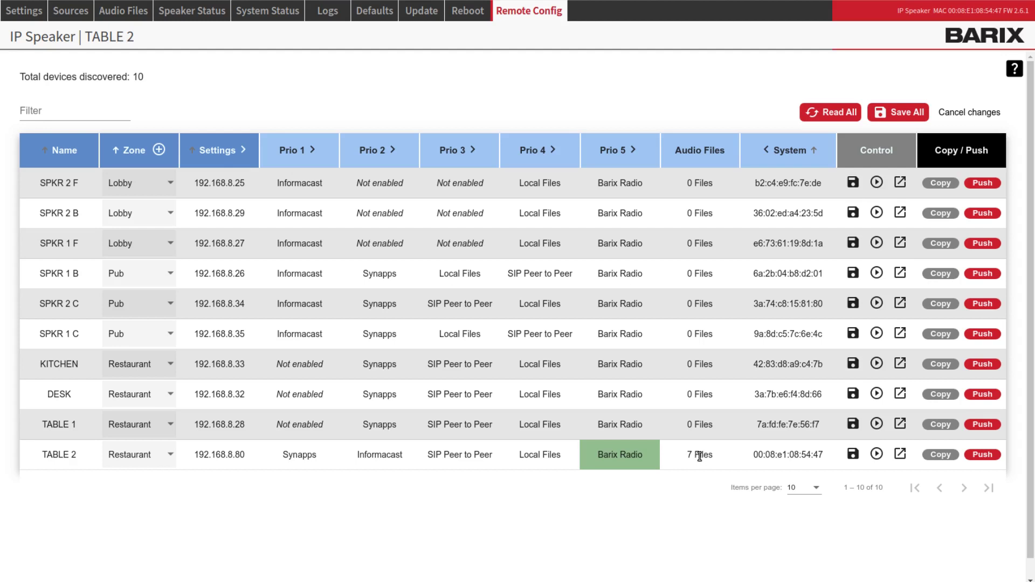
left_click_drag(685, 457, 709, 457)
left_click(703, 457)
left_click(121, 20)
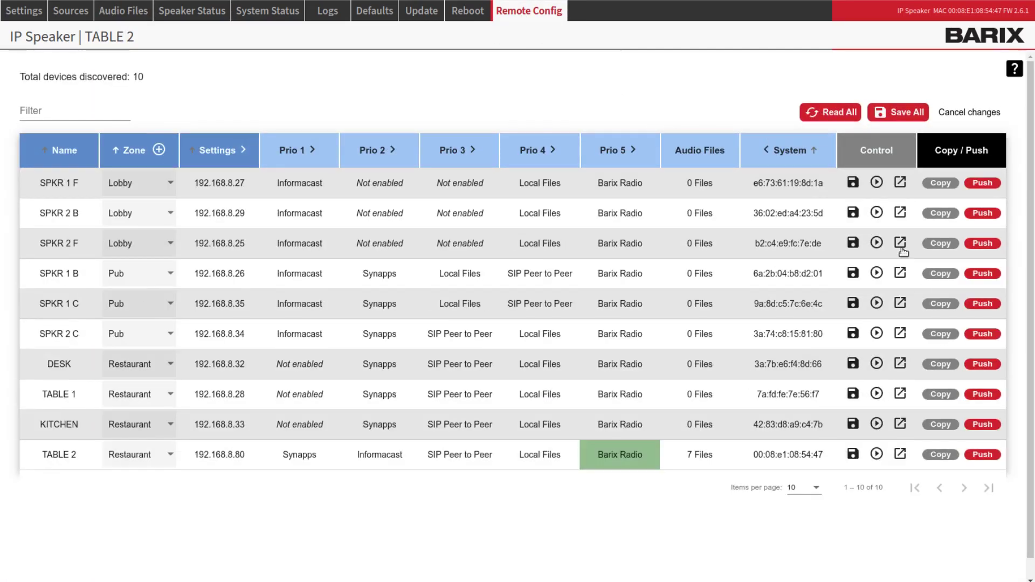
left_click(787, 153)
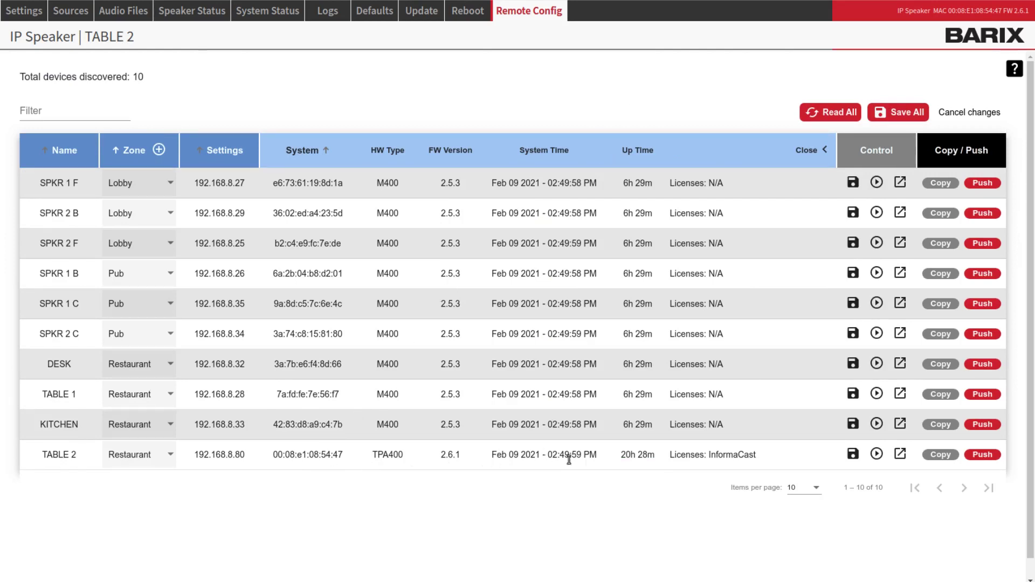
left_click(825, 150)
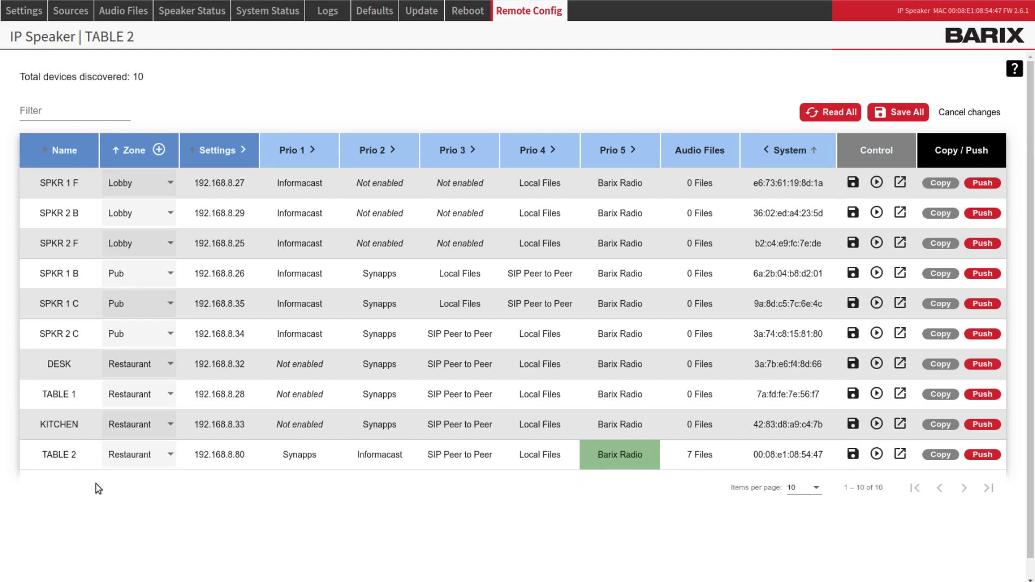
left_click(77, 457)
key("BackSpace")
key("BackSpace")
key("BackSpace")
key("BackSpace")
left_click(76, 454)
left_click(833, 109)
Copy TABLE 2's configuration into SPKR 1 F, acknowledging the SIP credentials warning
left_click(939, 457)
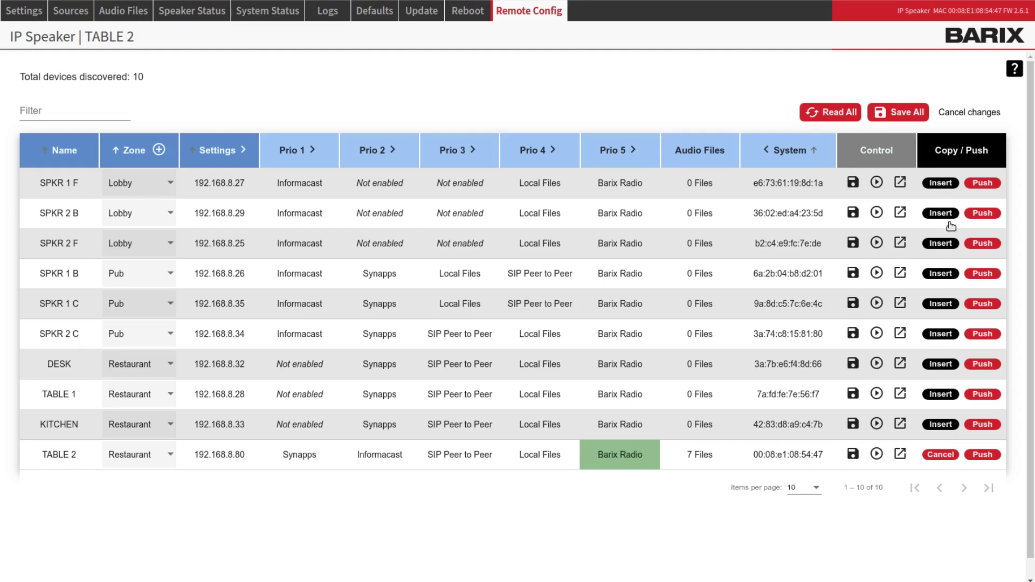
left_click(942, 184)
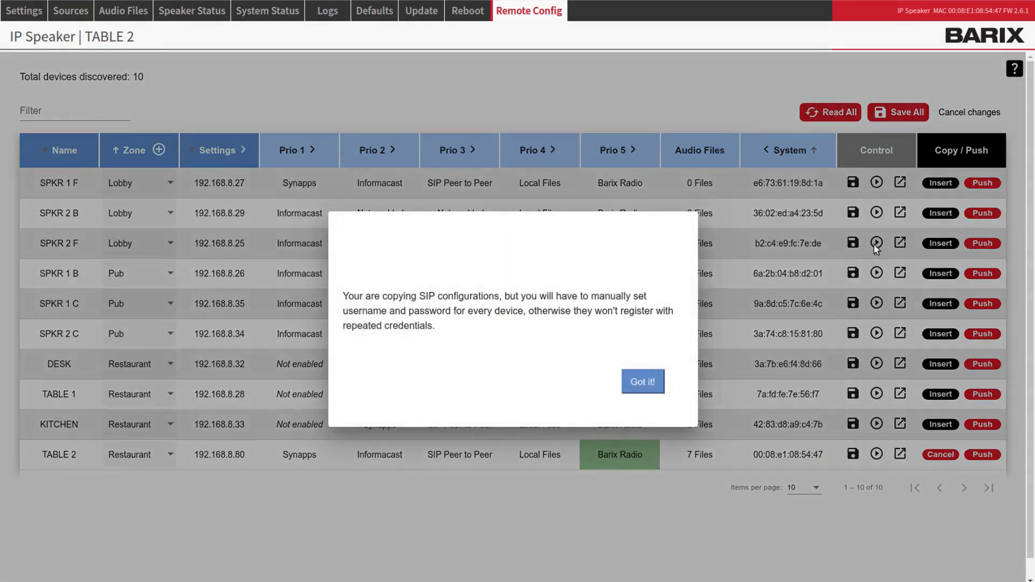
left_click(646, 387)
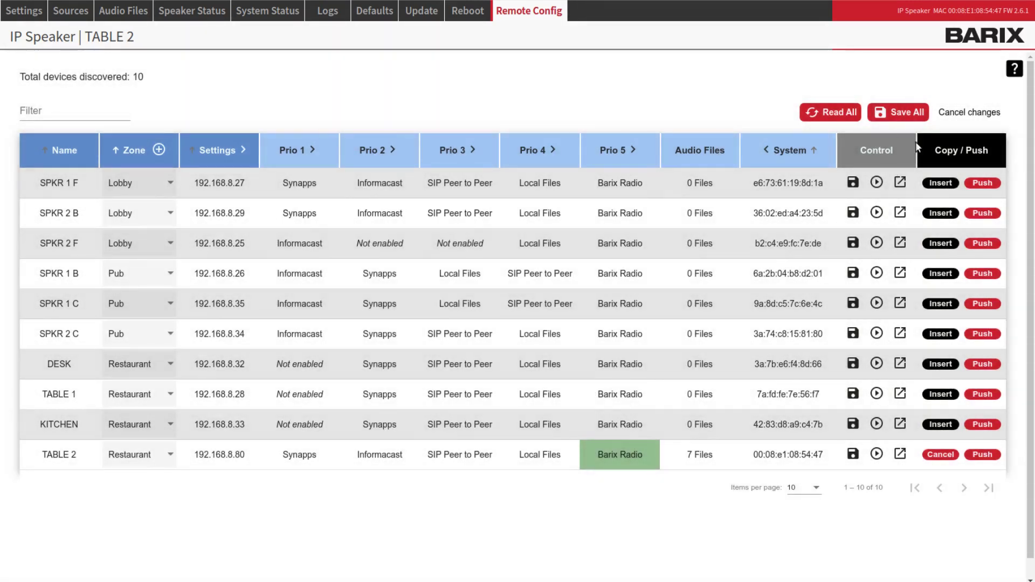
Save all changes to the devices, reload their configuration, and cancel the pending copy
left_click(906, 112)
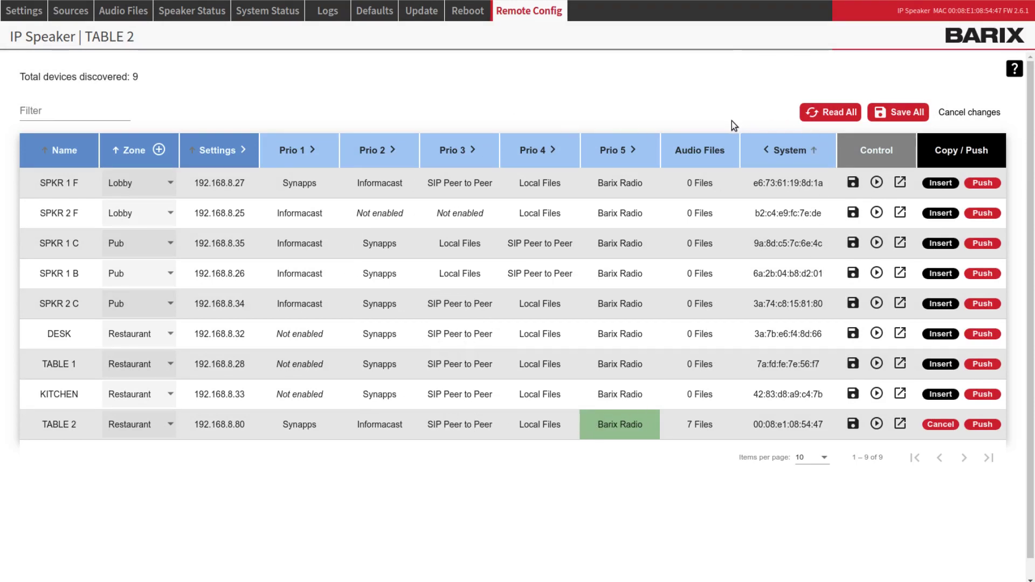
left_click(828, 113)
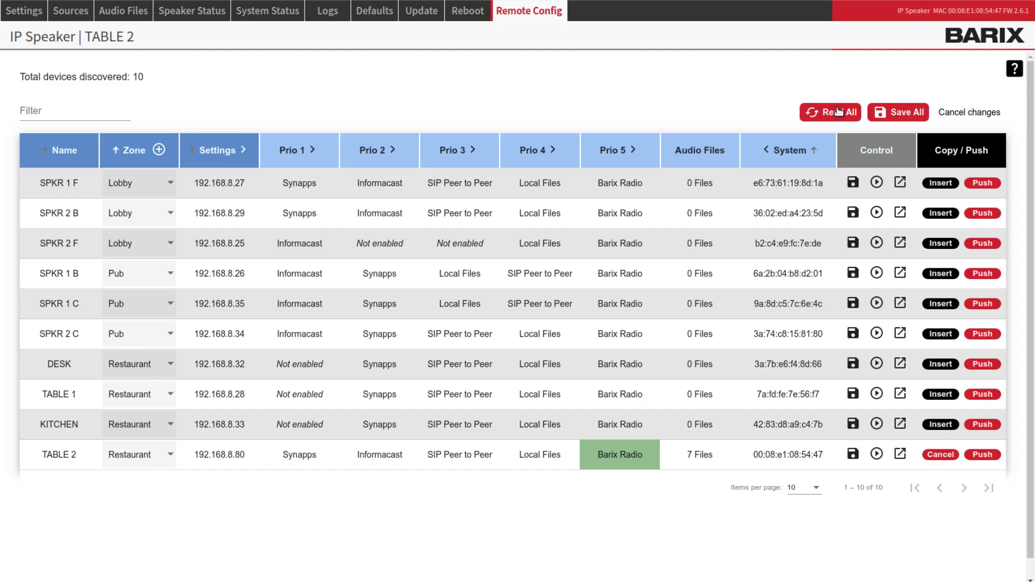
left_click_drag(146, 77, 19, 76)
left_click(144, 77)
left_click(941, 454)
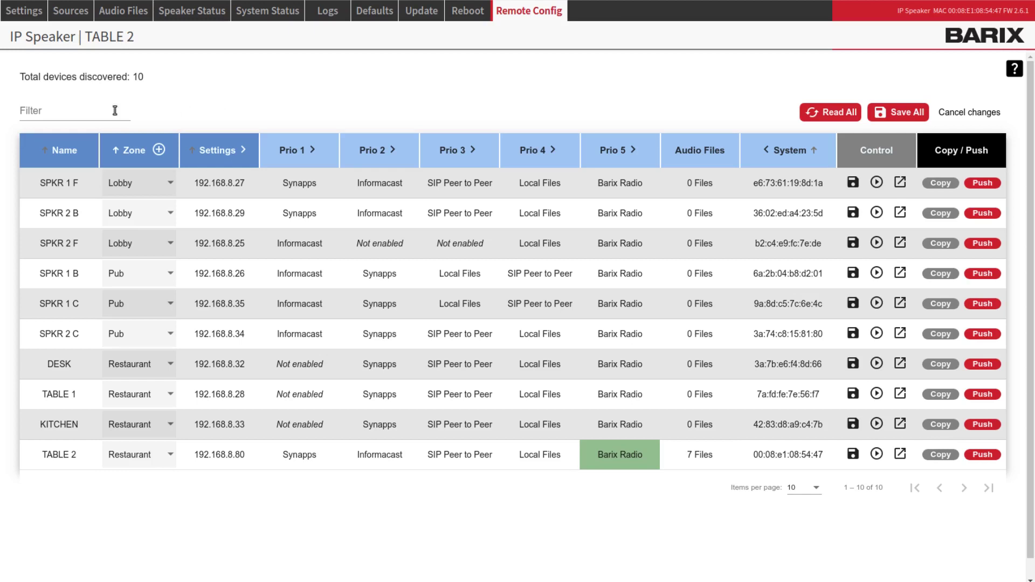
left_click(68, 111)
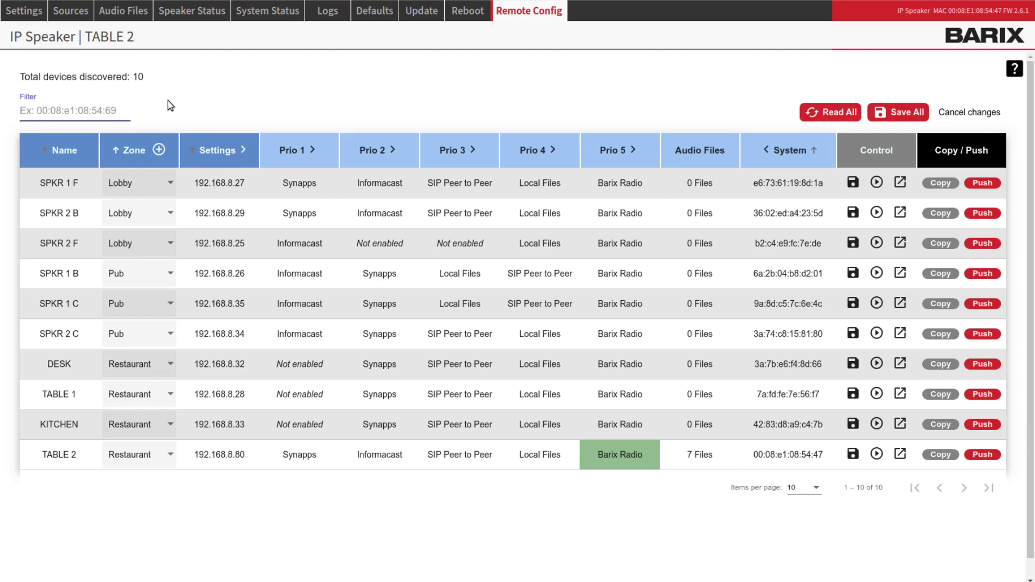
type("Spkr")
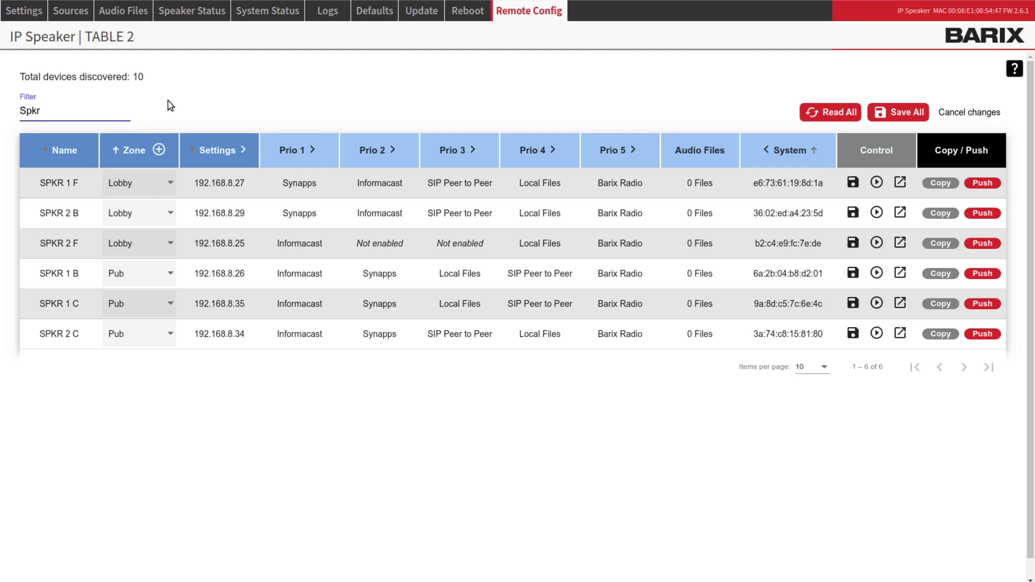
key("BackSpace")
key("BackSpace")
key("BackSpace")
key("BackSpace")
type("Lobb")
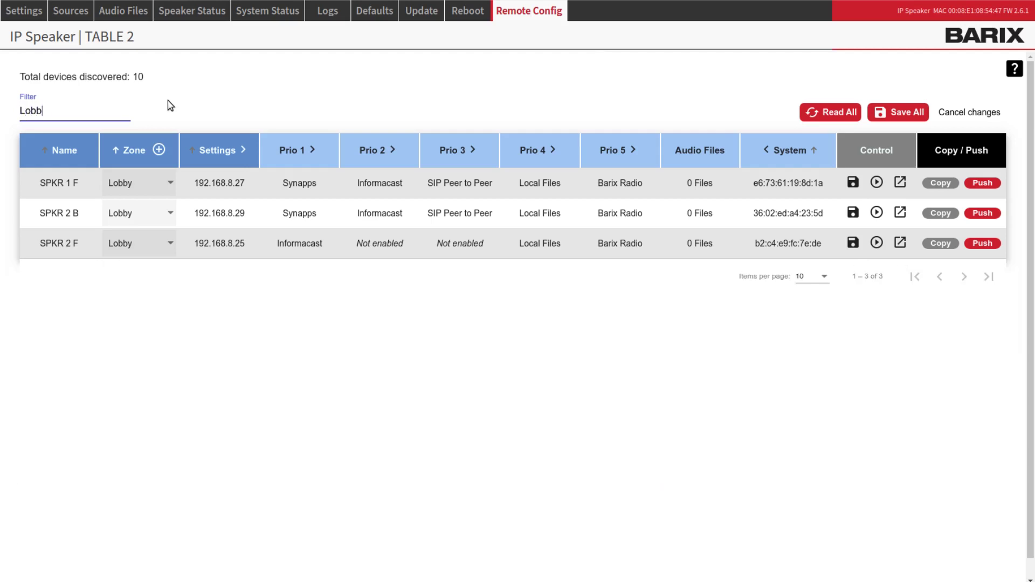
type("y")
key("BackSpace")
key("BackSpace")
key("BackSpace")
key("BackSpace")
key("BackSpace")
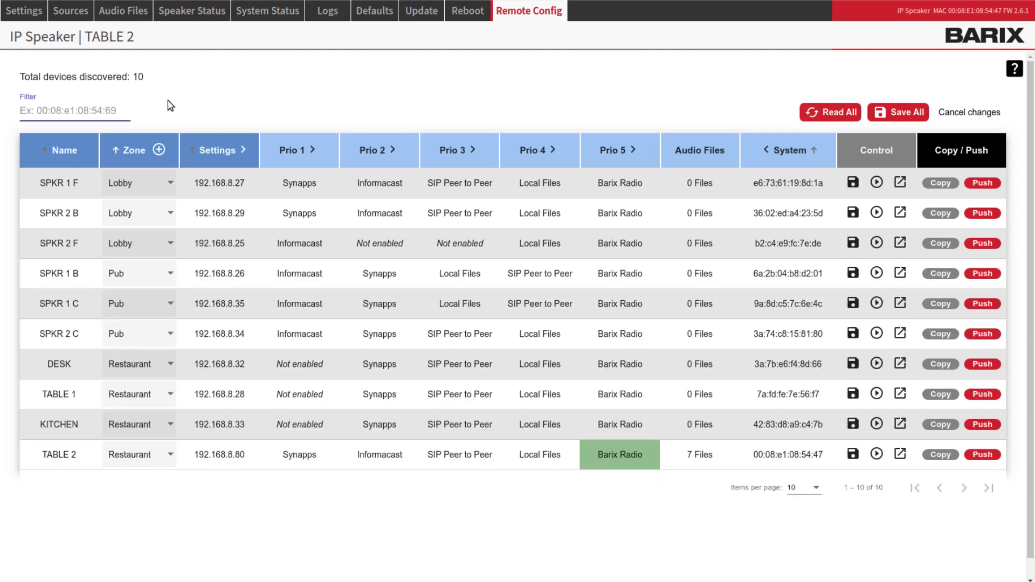
type("80")
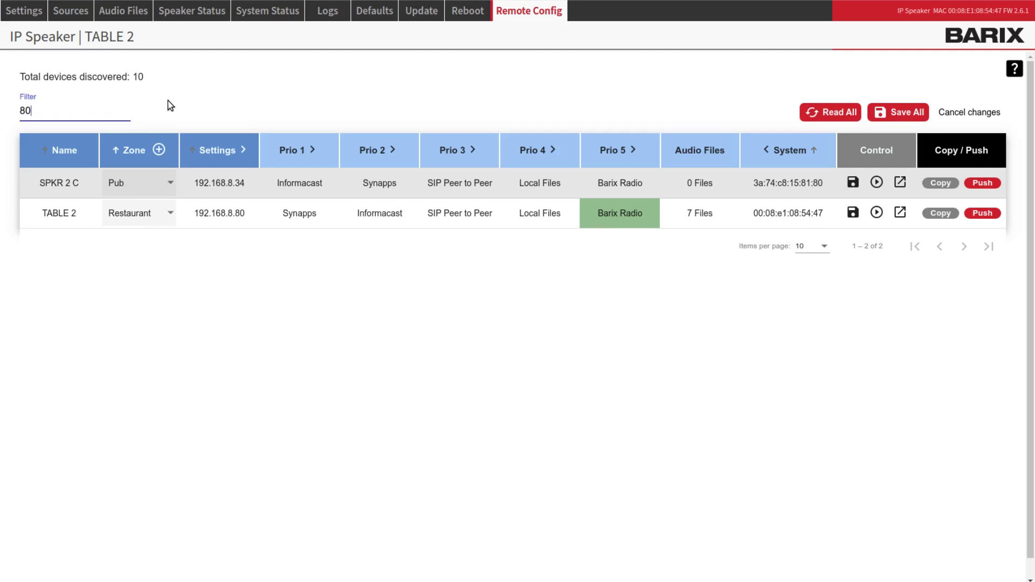
key("BackSpace")
key("BackSpace")
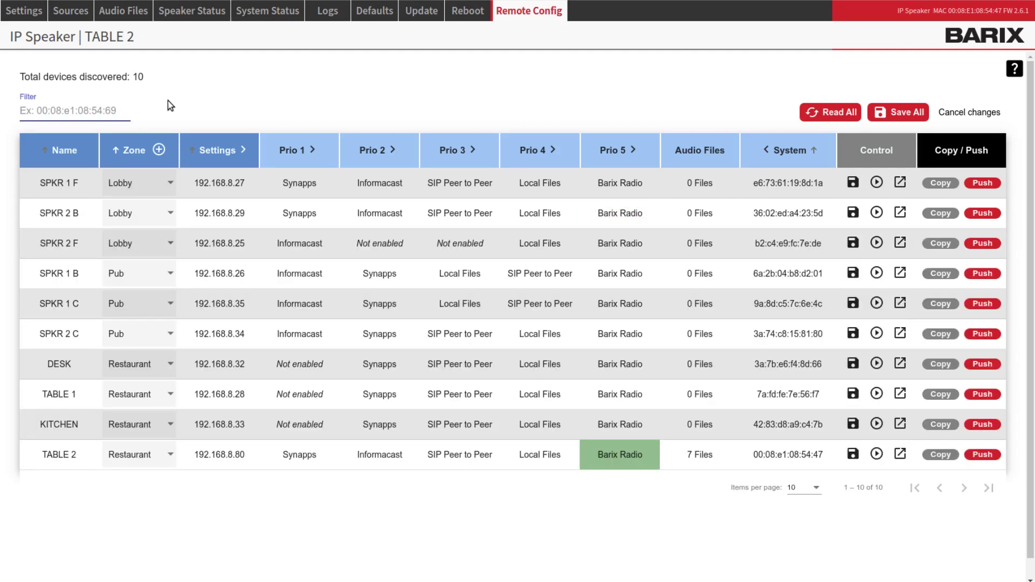
type("00")
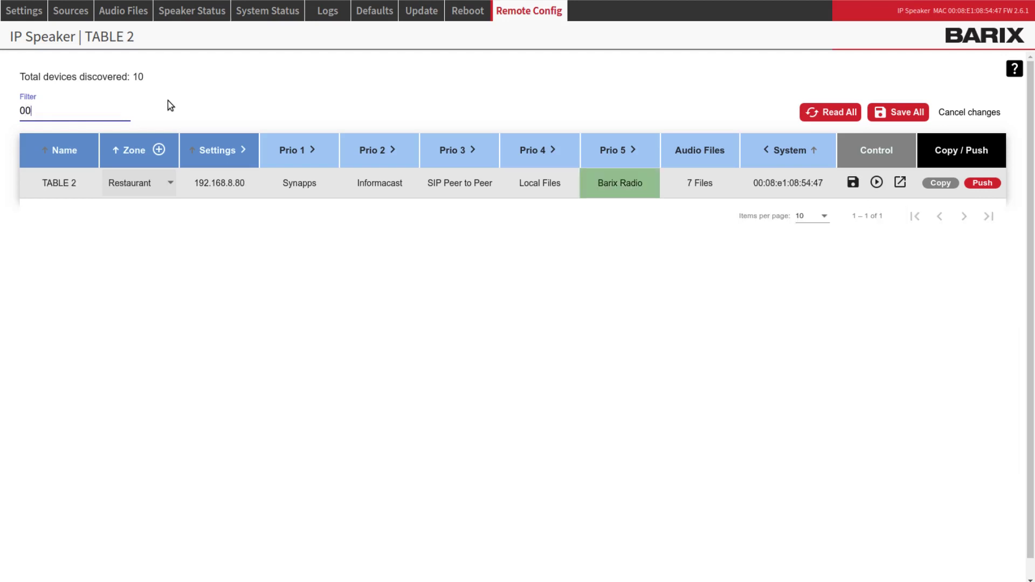
type(":08")
key("BackSpace")
key("BackSpace")
key("BackSpace")
key("BackSpace")
key("BackSpace")
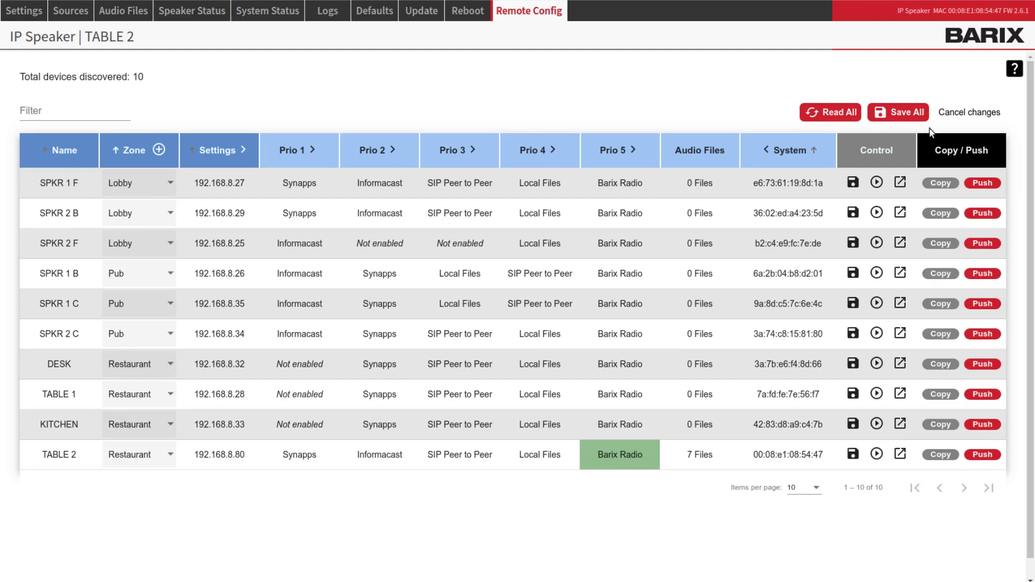
left_click(1014, 69)
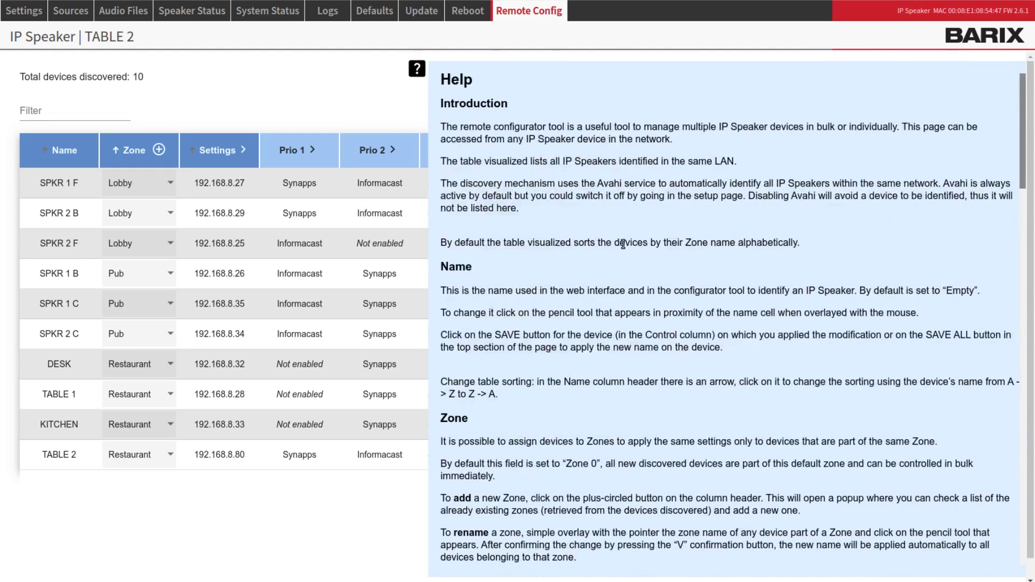
scroll(668, 280, "down", 3)
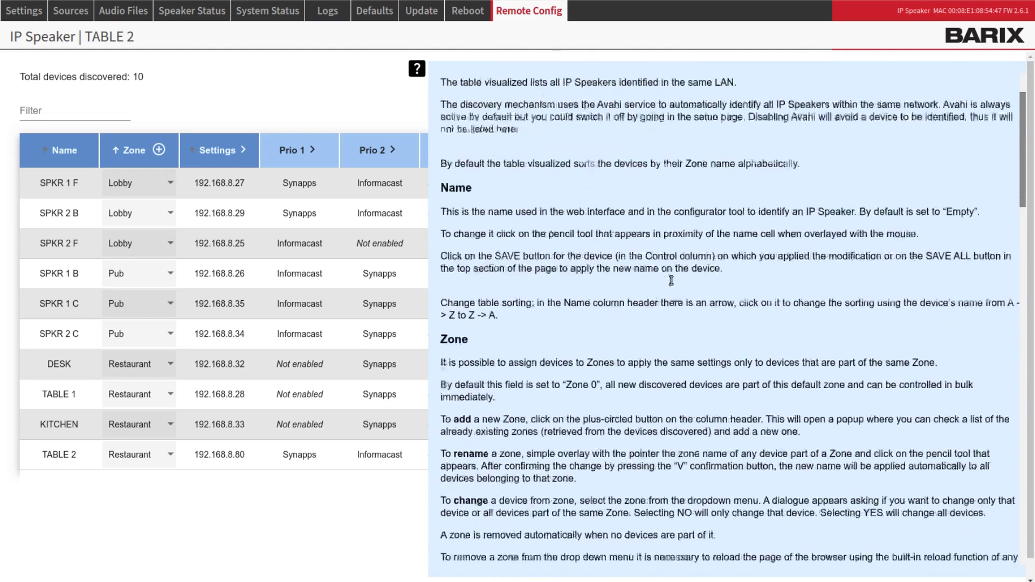
scroll(671, 280, "down", 15)
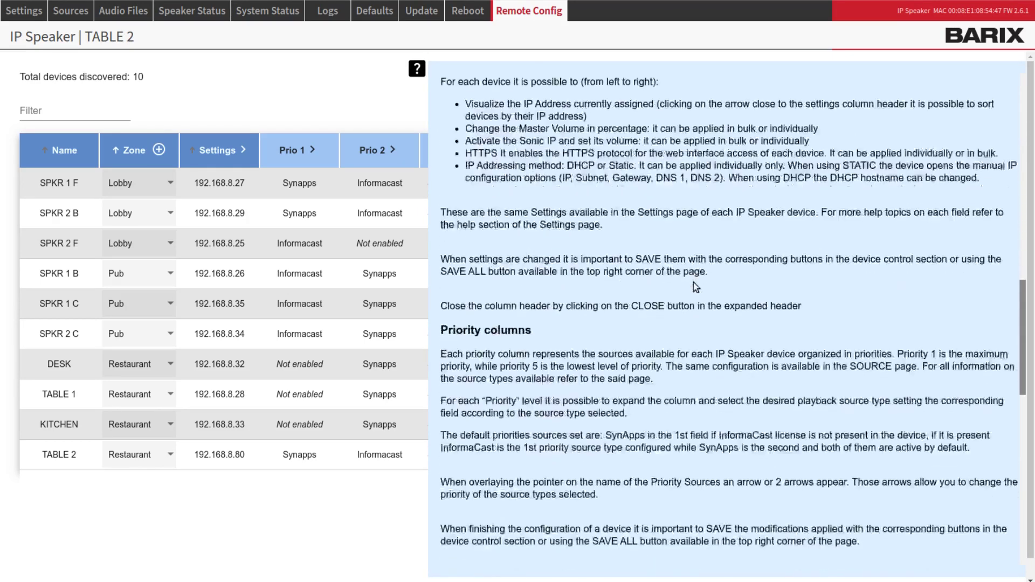
scroll(693, 282, "down", 9)
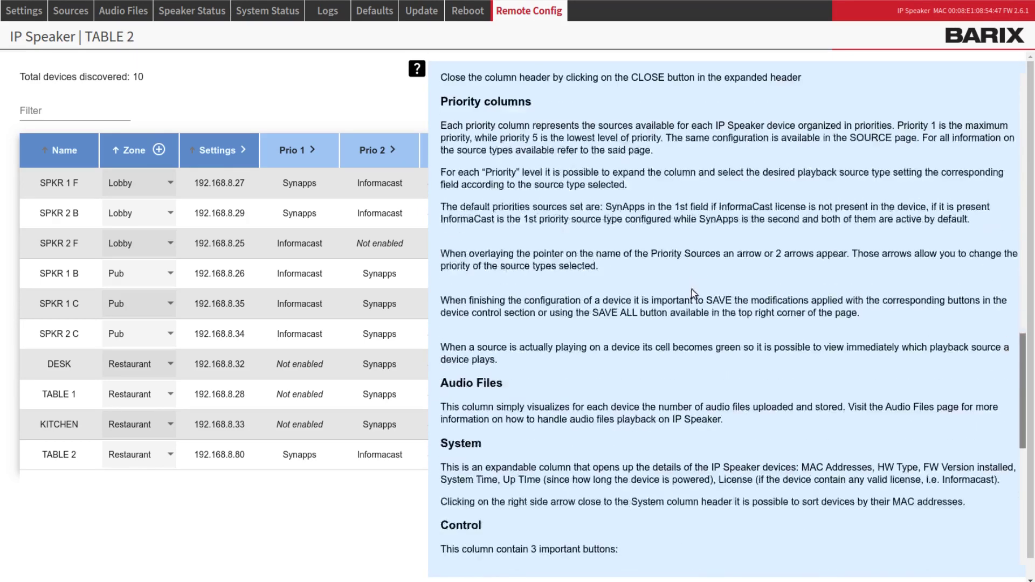
left_click(418, 69)
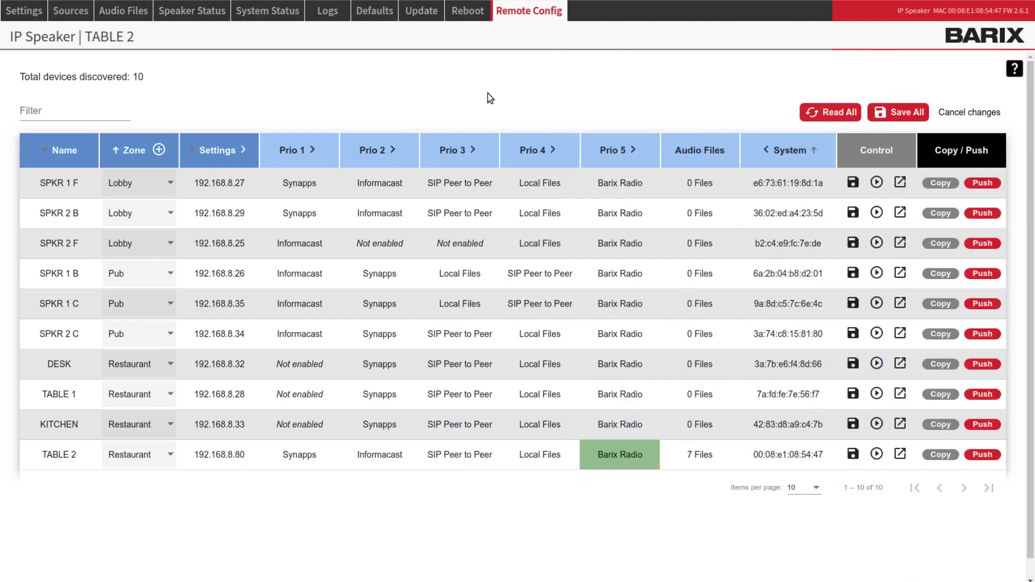